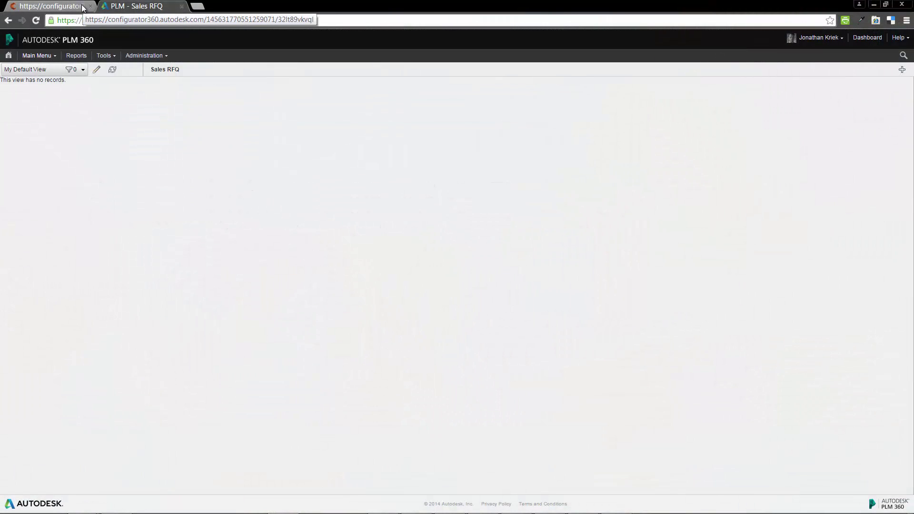
Configure a 3 Tier brewing stand with casters and a 20 Gallon kettle, priced at $950.
{"action": "left_click", "coordinate": [79, 7]}
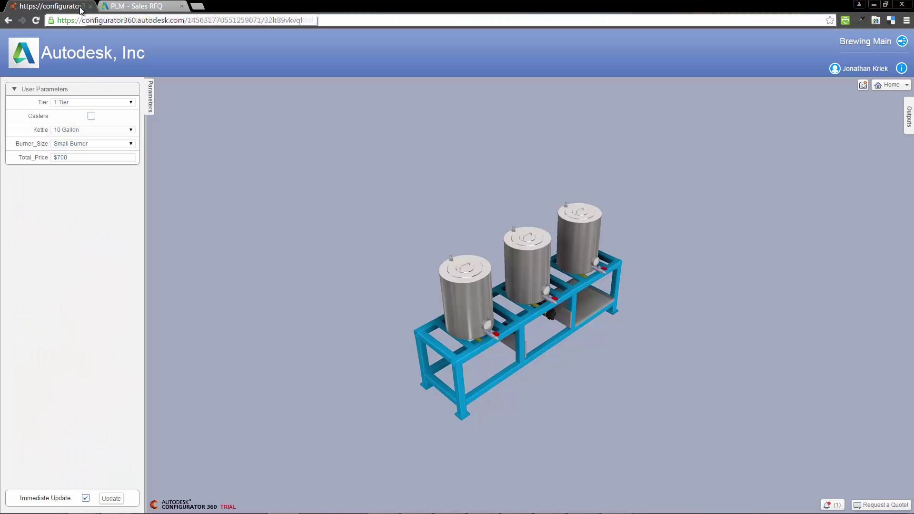
{"action": "left_click", "coordinate": [90, 102]}
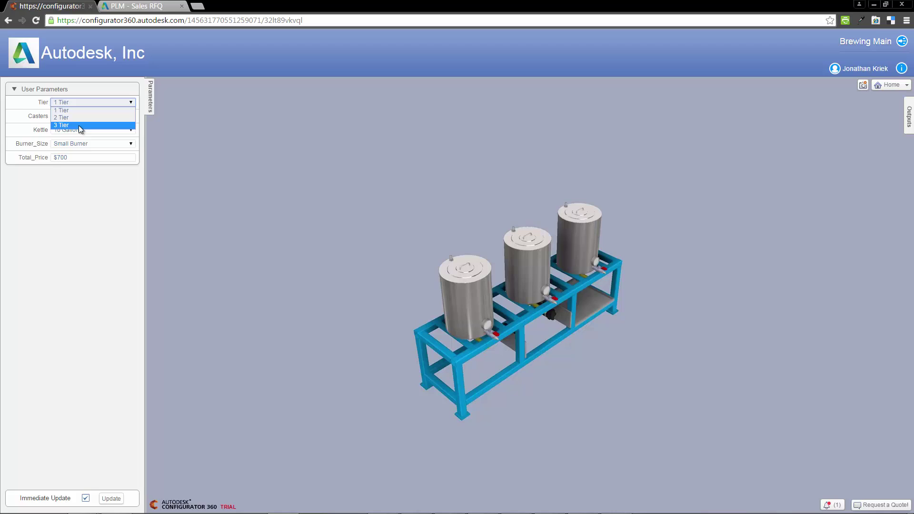
{"action": "left_click", "coordinate": [79, 126]}
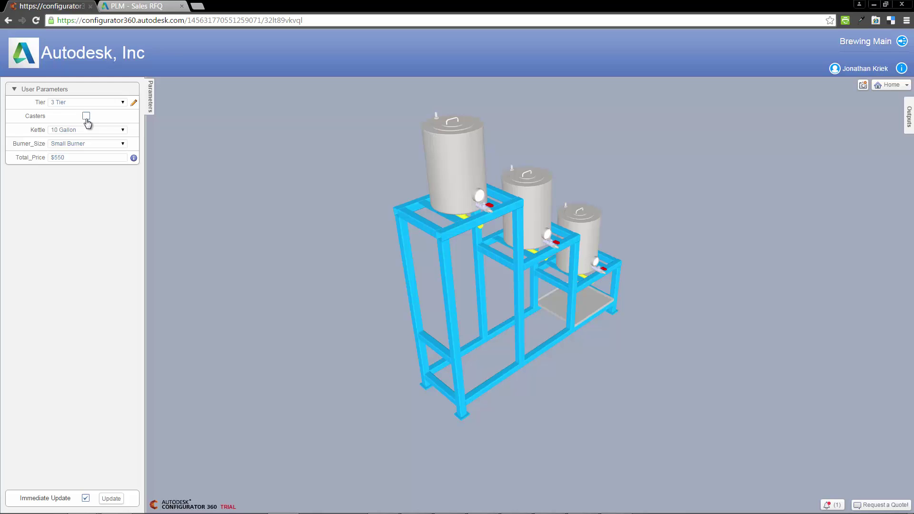
{"action": "left_click", "coordinate": [85, 117]}
{"action": "left_click", "coordinate": [85, 131]}
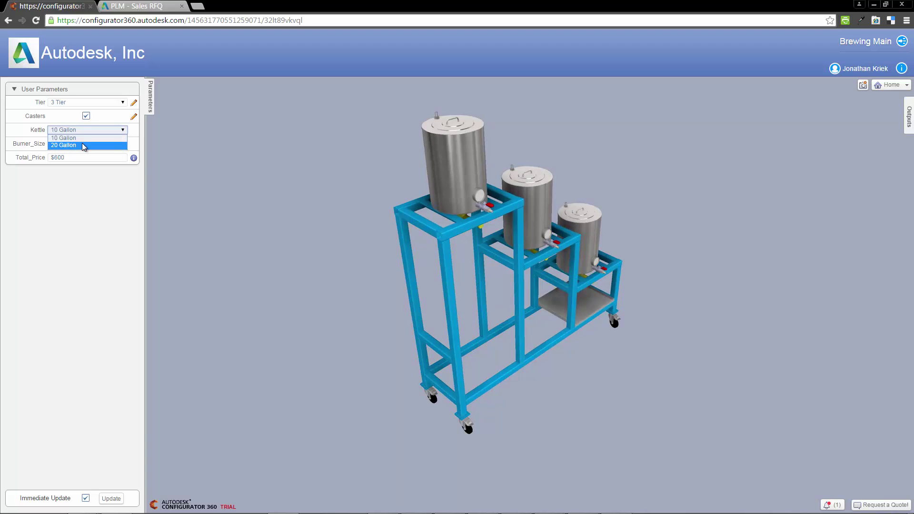
{"action": "left_click", "coordinate": [82, 144]}
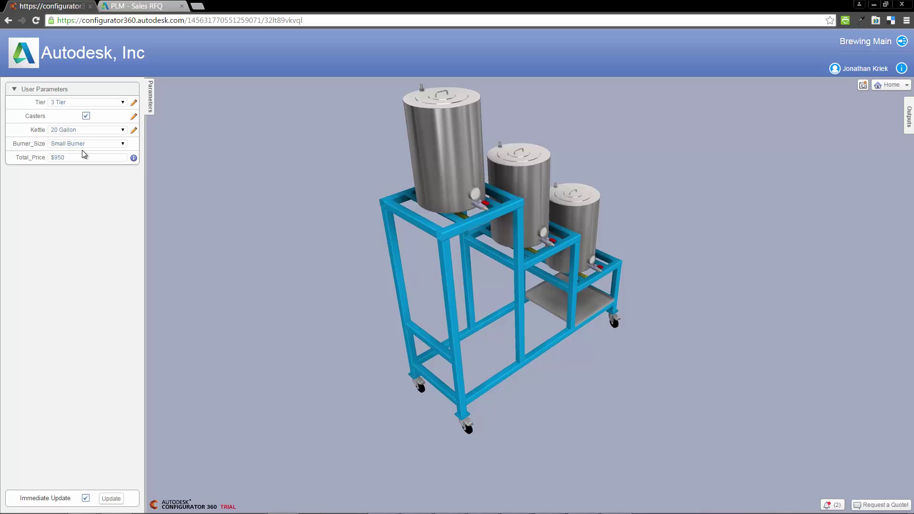
Open the quote request form and autofill it with the saved contact details.
{"action": "left_click", "coordinate": [869, 508]}
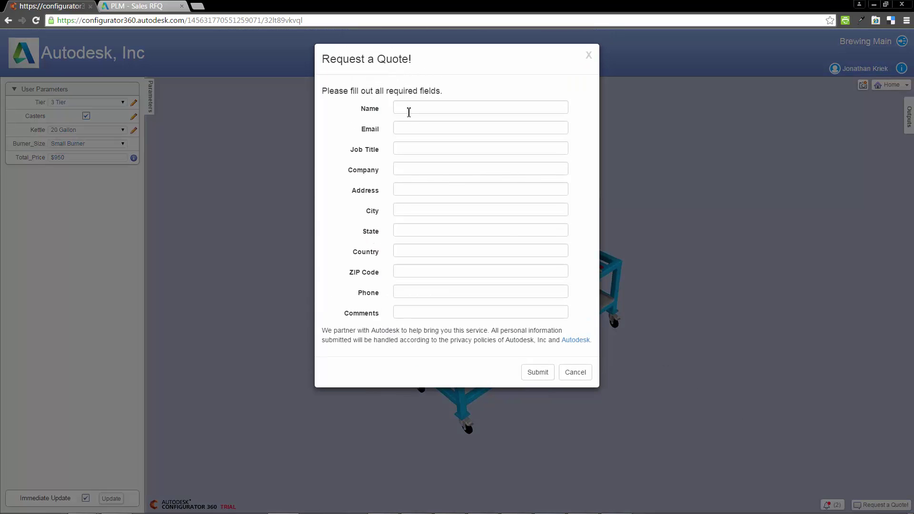
{"action": "left_click", "coordinate": [408, 111]}
{"action": "left_click", "coordinate": [407, 119]}
{"action": "left_click", "coordinate": [408, 148]}
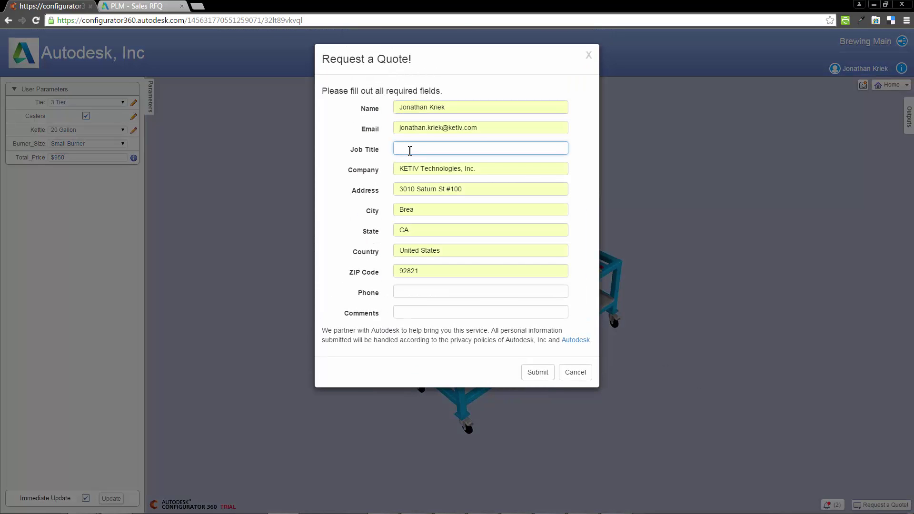
{"action": "type", "text": "AE"}
Complete the quote request with a phone number and a fast-quote comment.
{"action": "left_click", "coordinate": [422, 293]}
{"action": "type", "text": "555-"}
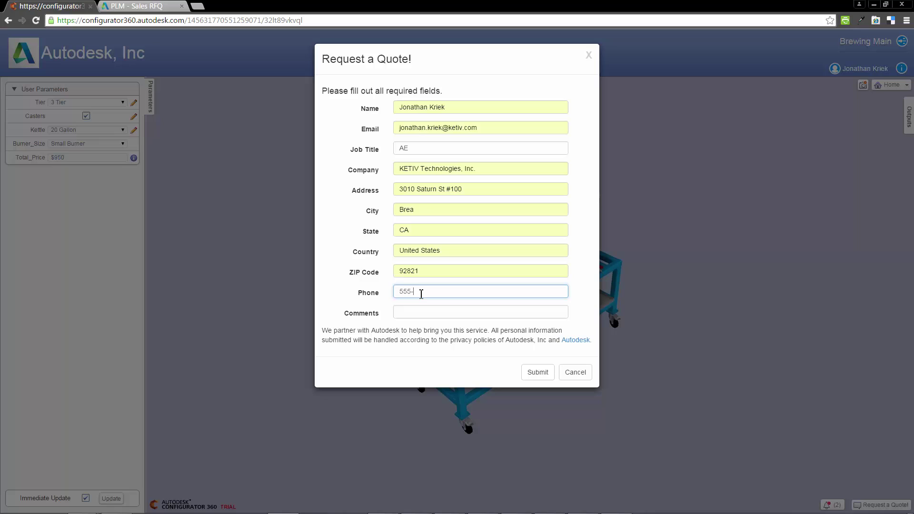
{"action": "type", "text": "555-564"}
{"action": "type", "text": "5"}
{"action": "left_click", "coordinate": [420, 312]}
{"action": "type", "text": "Need a fas"}
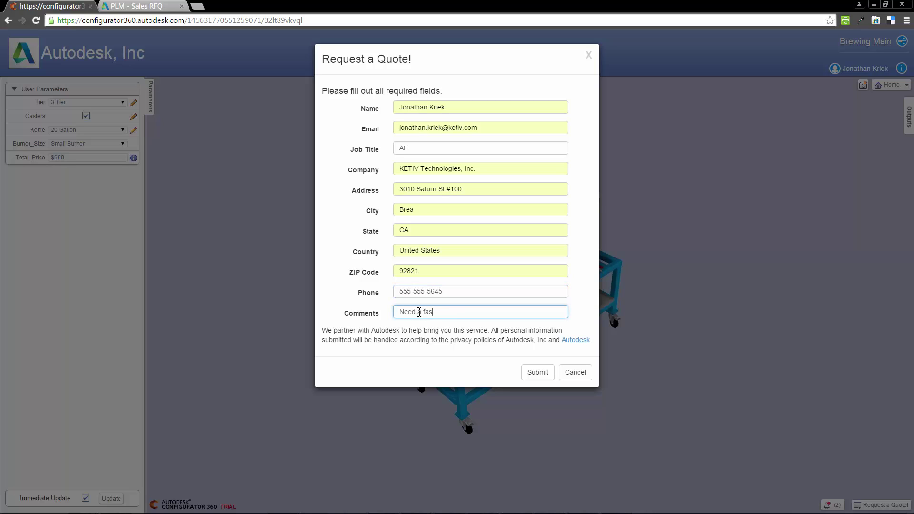
{"action": "type", "text": "t quote. Thanks!"}
{"action": "left_click", "coordinate": [537, 372]}
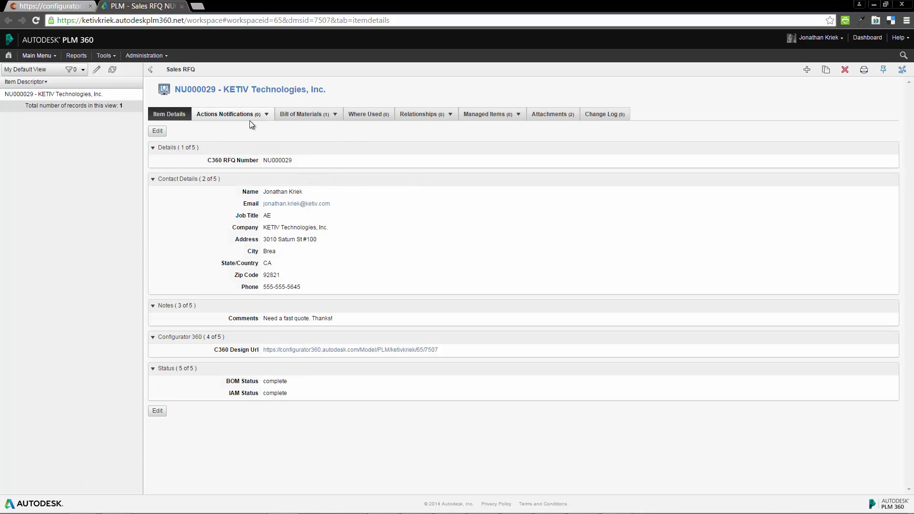
View NU000029's BOM with Brewing Main expanded, then as a 21-item flat list, then its attachments.
{"action": "left_click", "coordinate": [327, 116]}
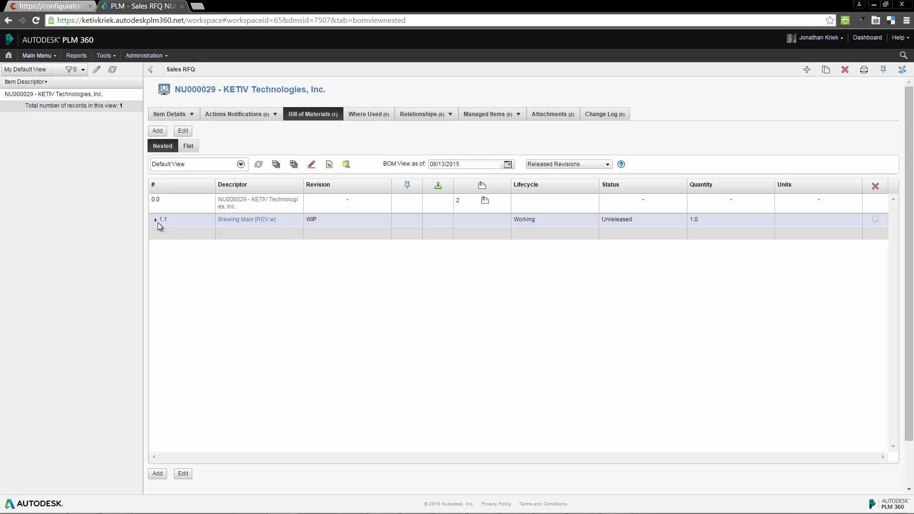
{"action": "left_click", "coordinate": [156, 222]}
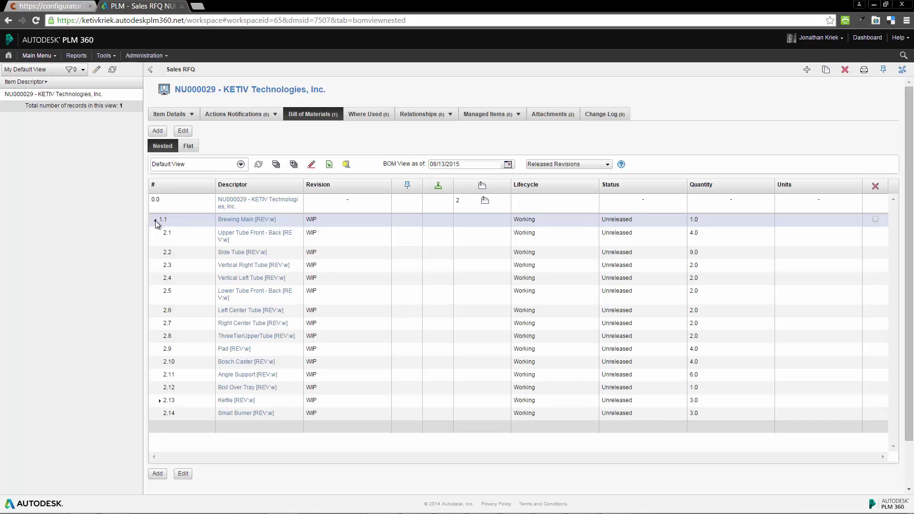
{"action": "left_click", "coordinate": [189, 147]}
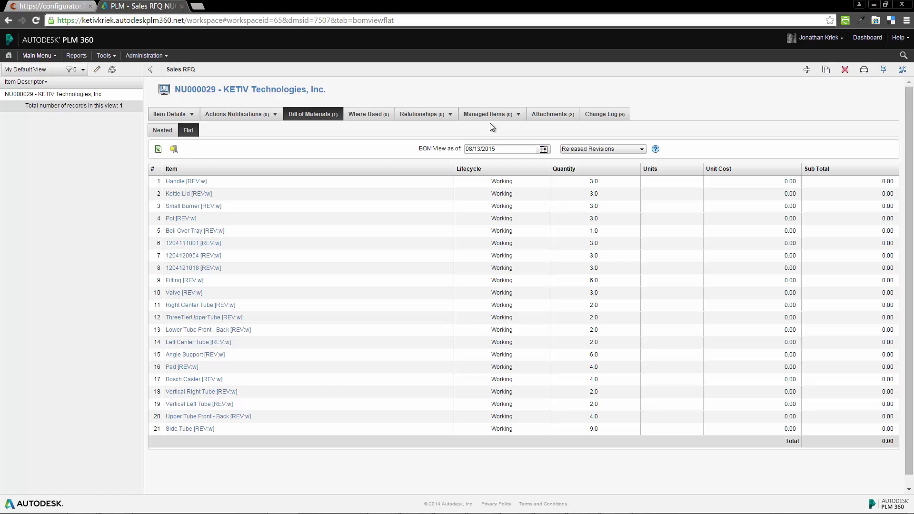
{"action": "left_click", "coordinate": [538, 115]}
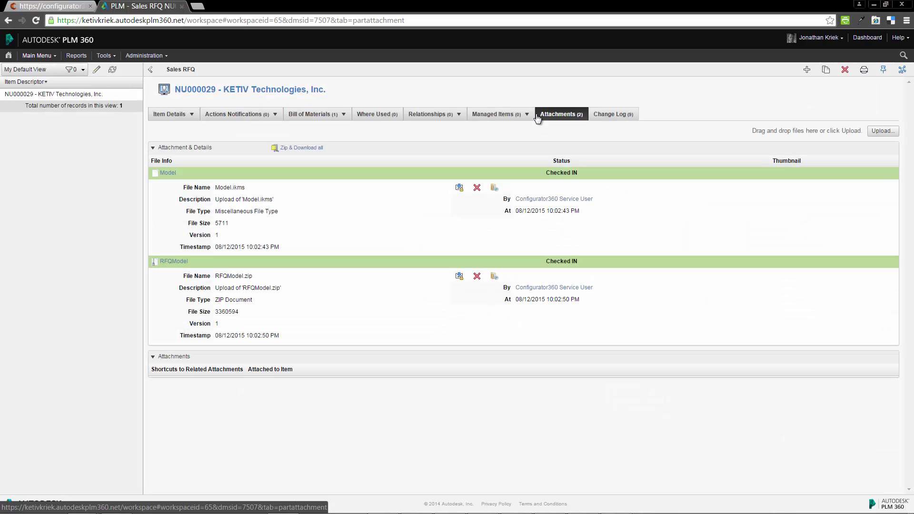
Check out RFQModel.zip, browse its part and assembly files in 7-Zip, then close the archive.
{"action": "left_click", "coordinate": [460, 277]}
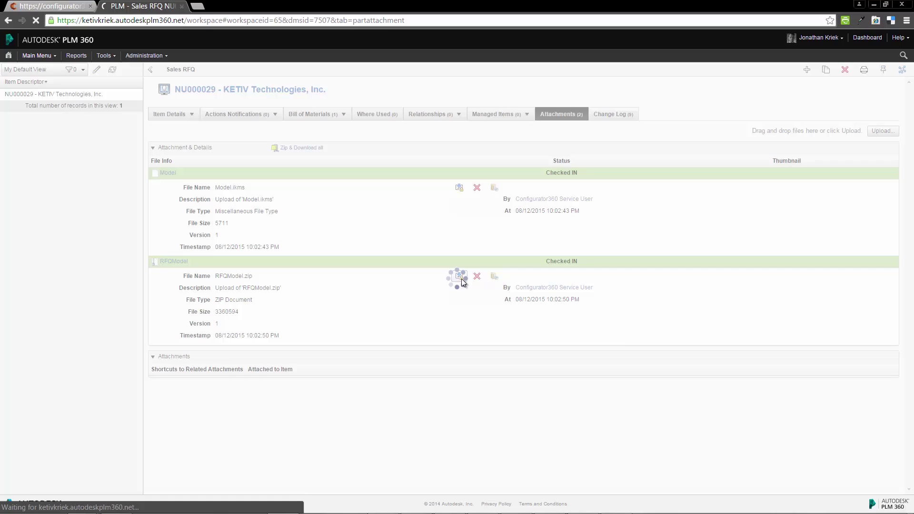
{"action": "left_click", "coordinate": [43, 500]}
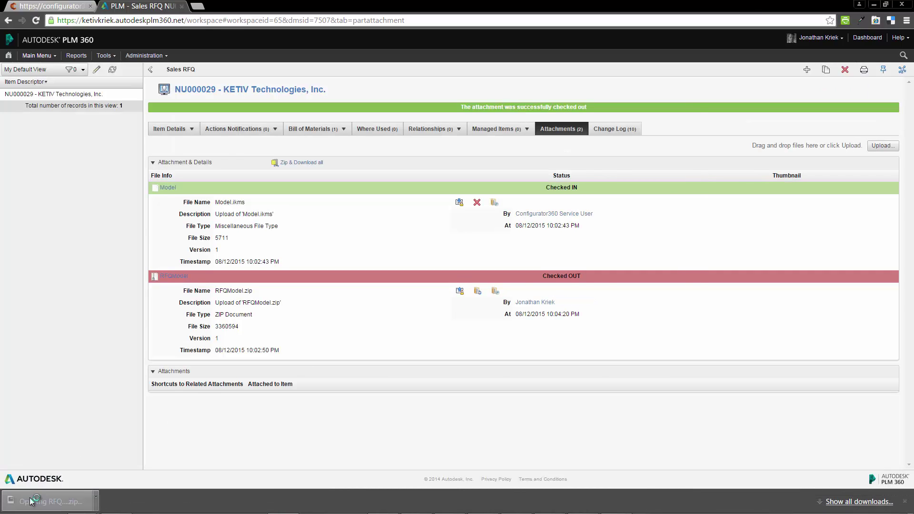
{"action": "scroll", "coordinate": [680, 204], "scroll_direction": "down", "scroll_amount": 2}
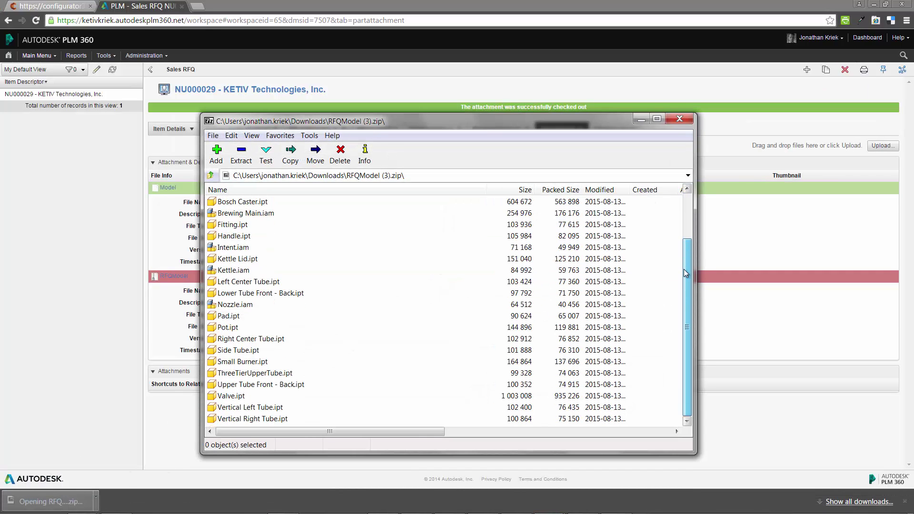
{"action": "scroll", "coordinate": [680, 203], "scroll_direction": "up", "scroll_amount": 2}
{"action": "left_click", "coordinate": [680, 119]}
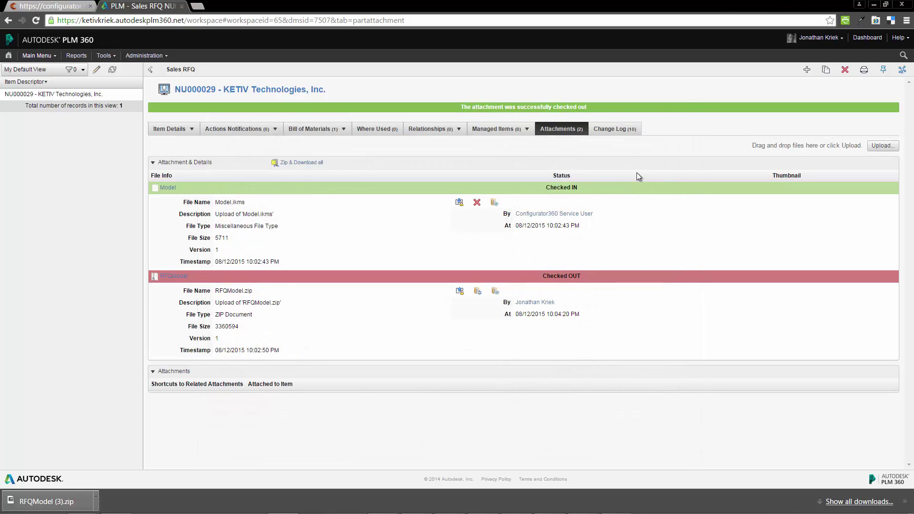